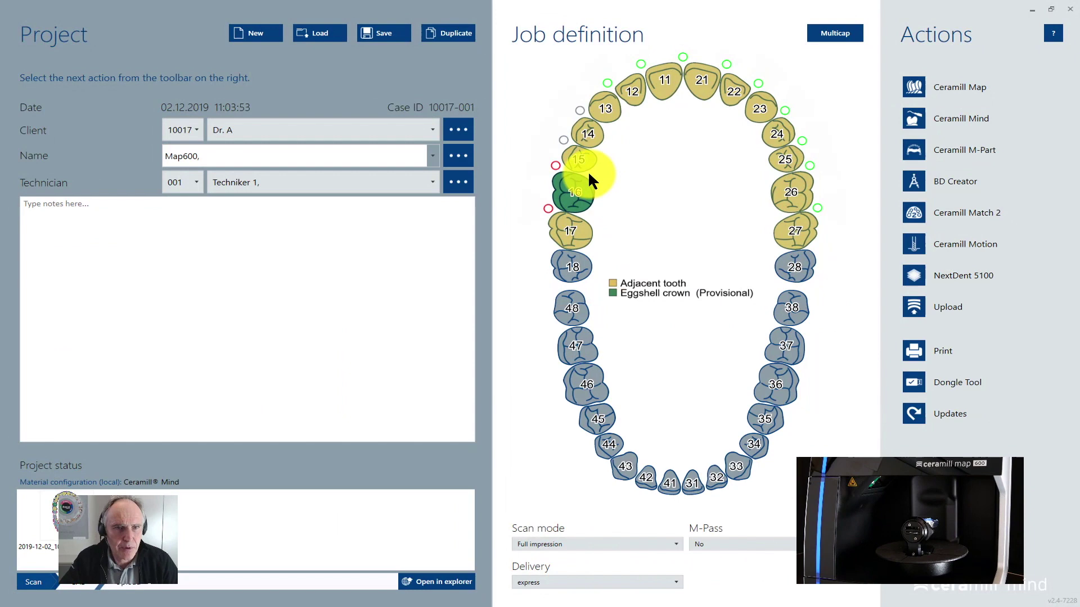
# Set tooth 16 to an Anatomic crown, keeping ceramill a-temp ml material, and confirm.
pyautogui.click(580, 201)
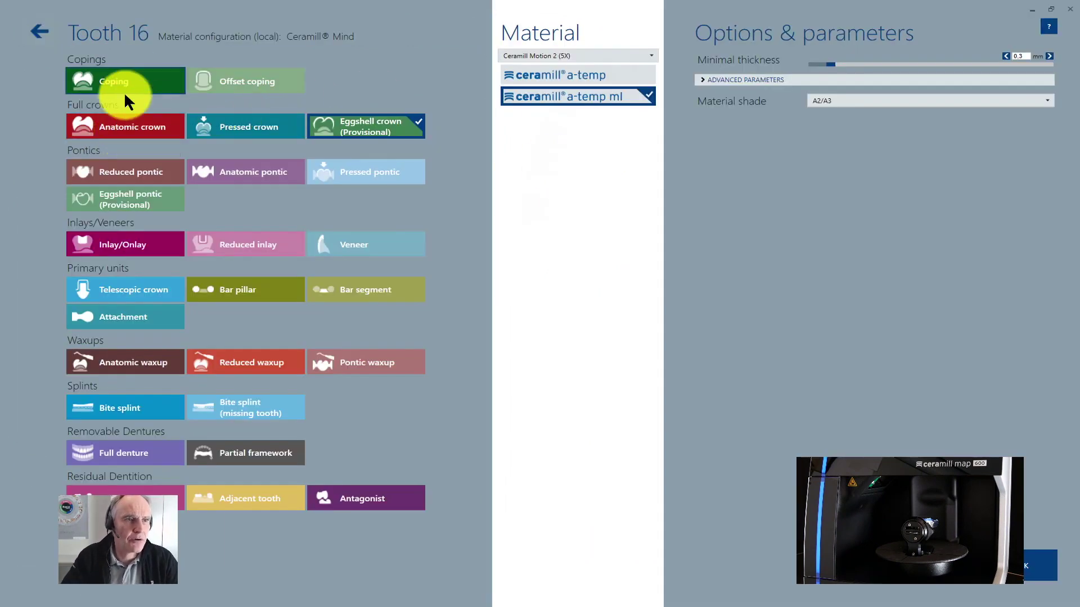
pyautogui.click(132, 125)
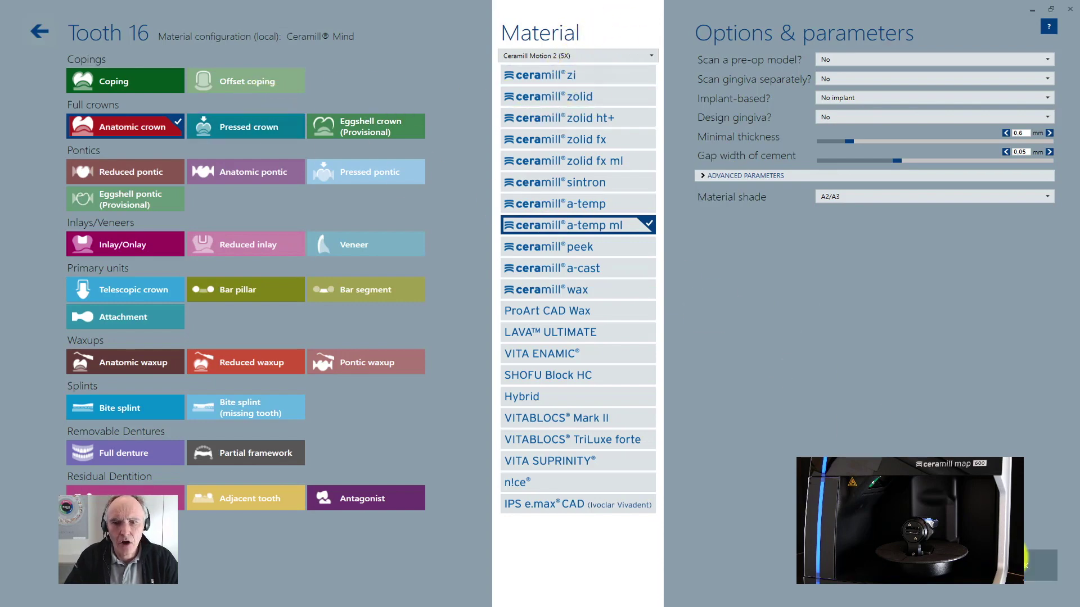
pyautogui.click(1039, 566)
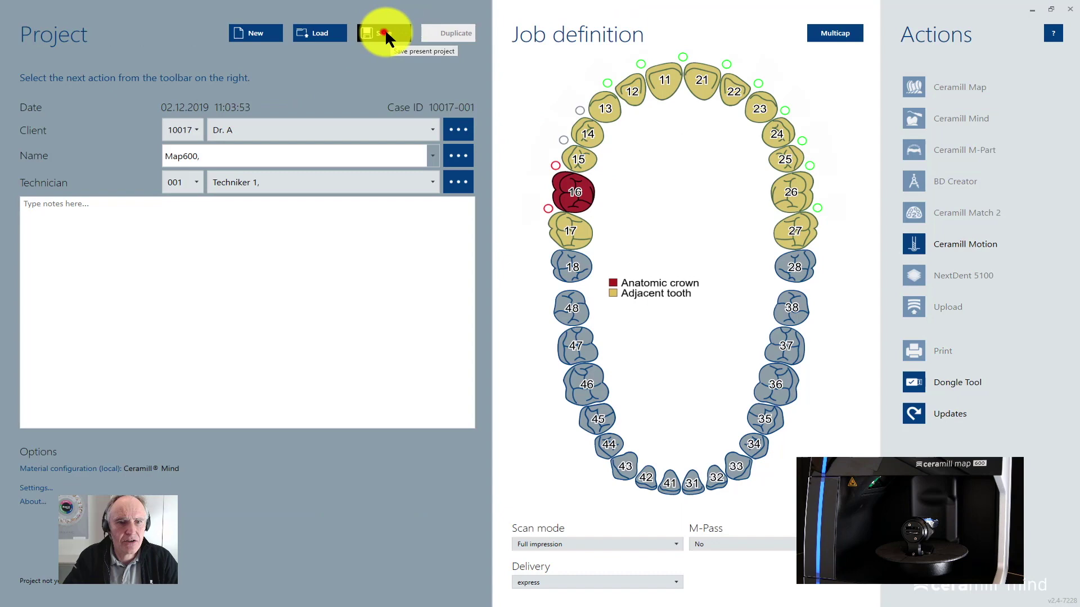
# Save the project and leave the scan mode at Full impression.
pyautogui.click(383, 32)
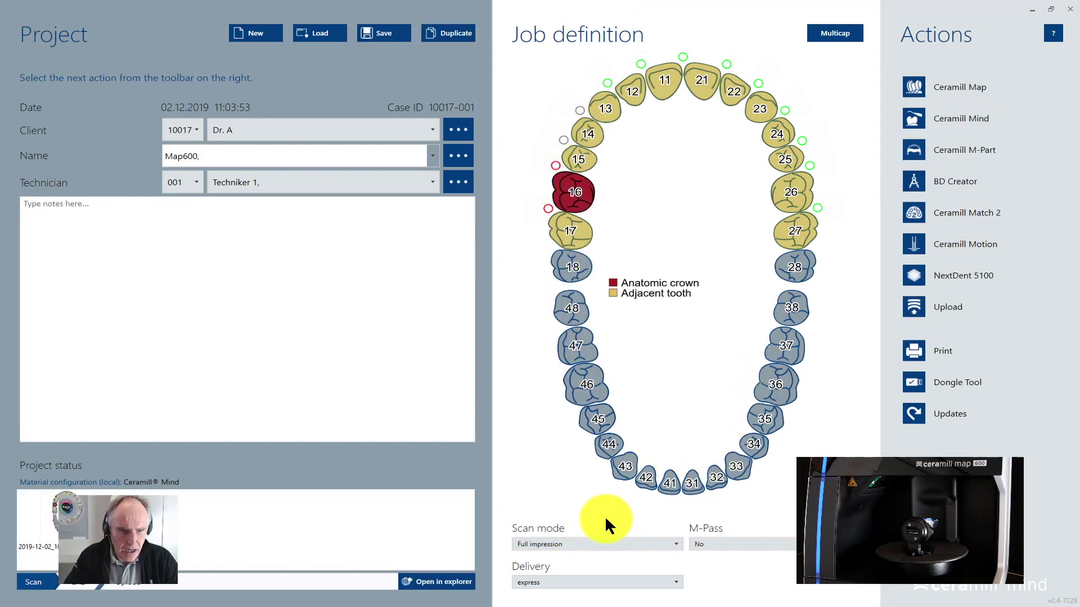
pyautogui.click(585, 544)
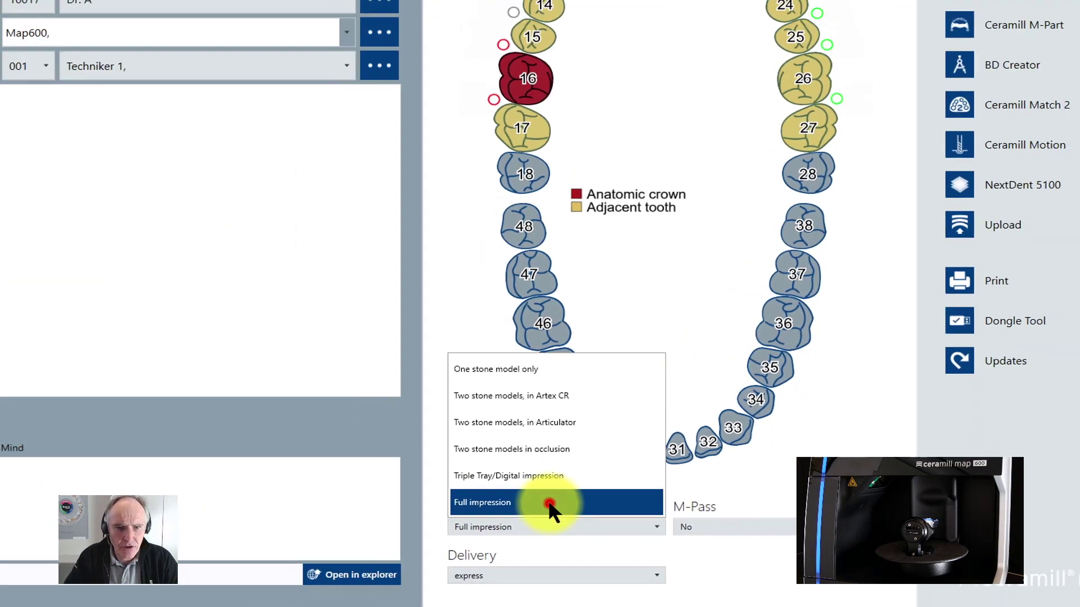
pyautogui.click(549, 502)
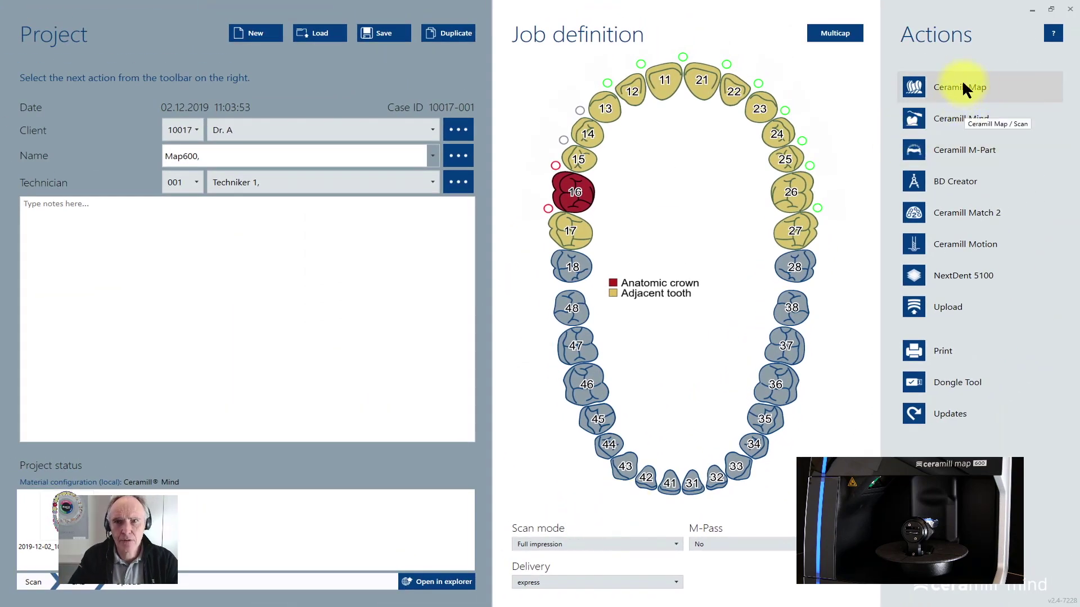
# Launch Ceramill Map and move the Visual Z-Control height line to the impression's edge.
pyautogui.click(967, 87)
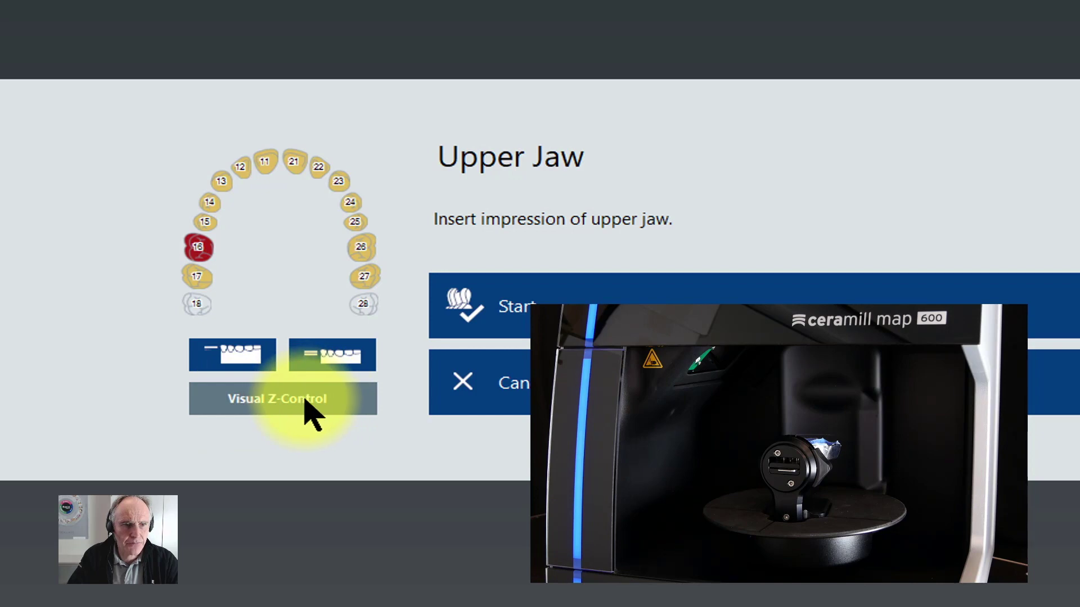
pyautogui.click(305, 400)
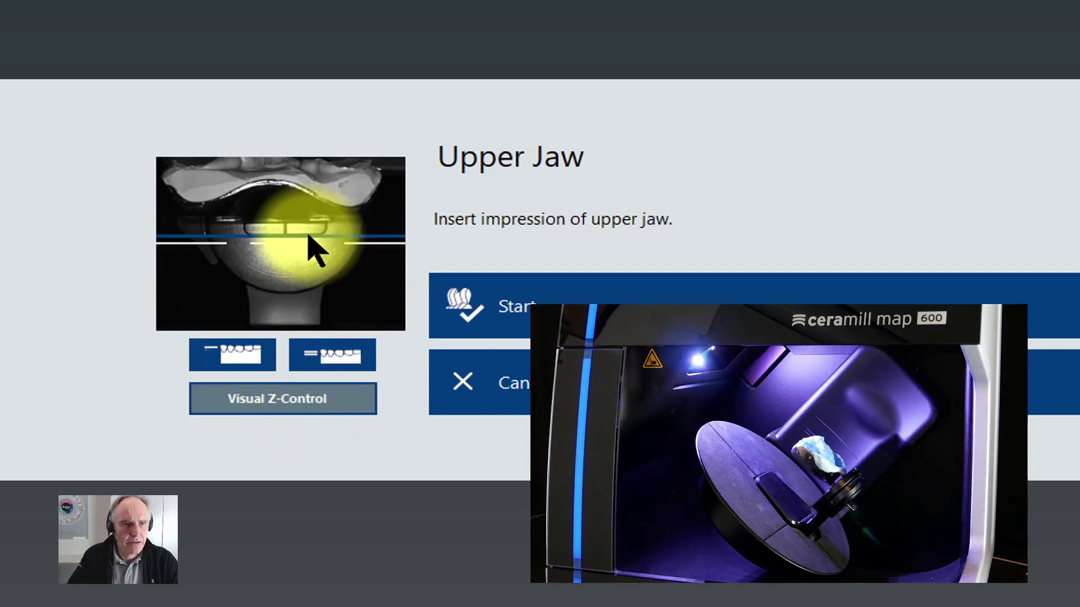
pyautogui.moveTo(311, 239); pyautogui.dragTo(294, 188)
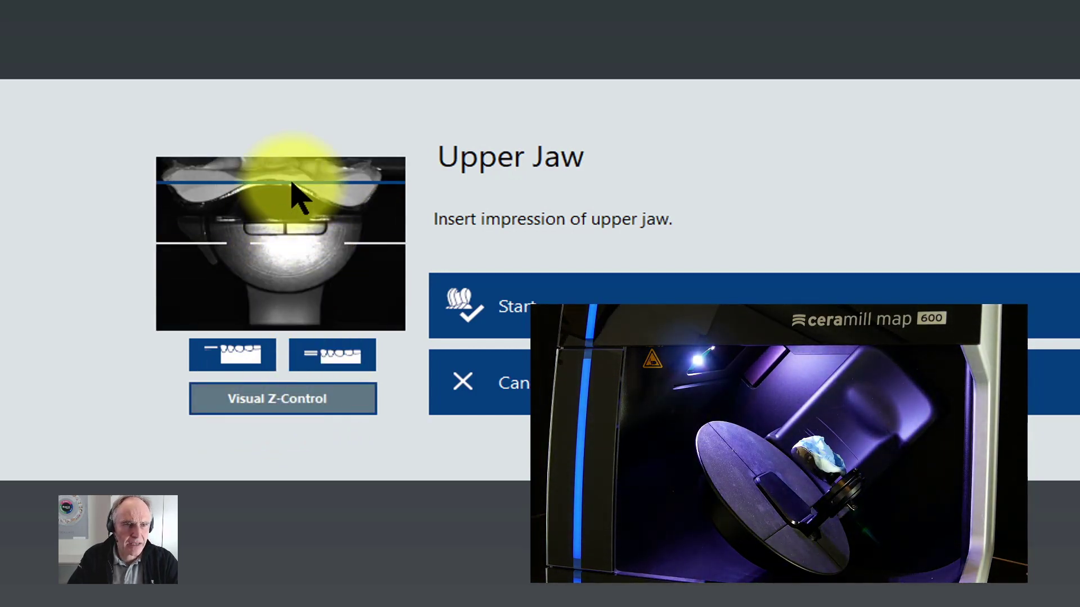
pyautogui.click(292, 181)
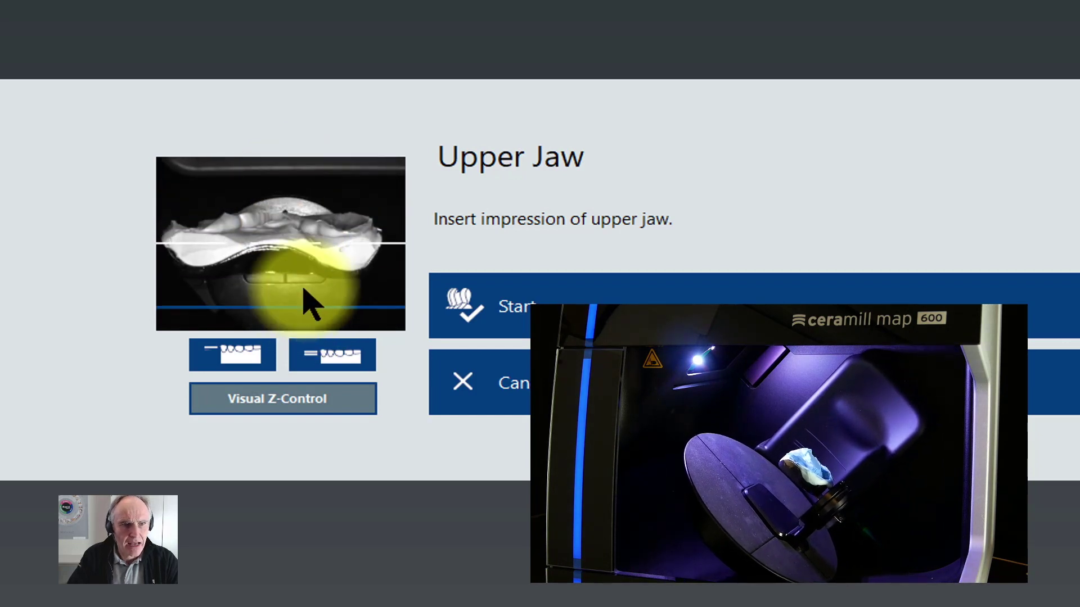
pyautogui.moveTo(304, 289); pyautogui.dragTo(304, 225)
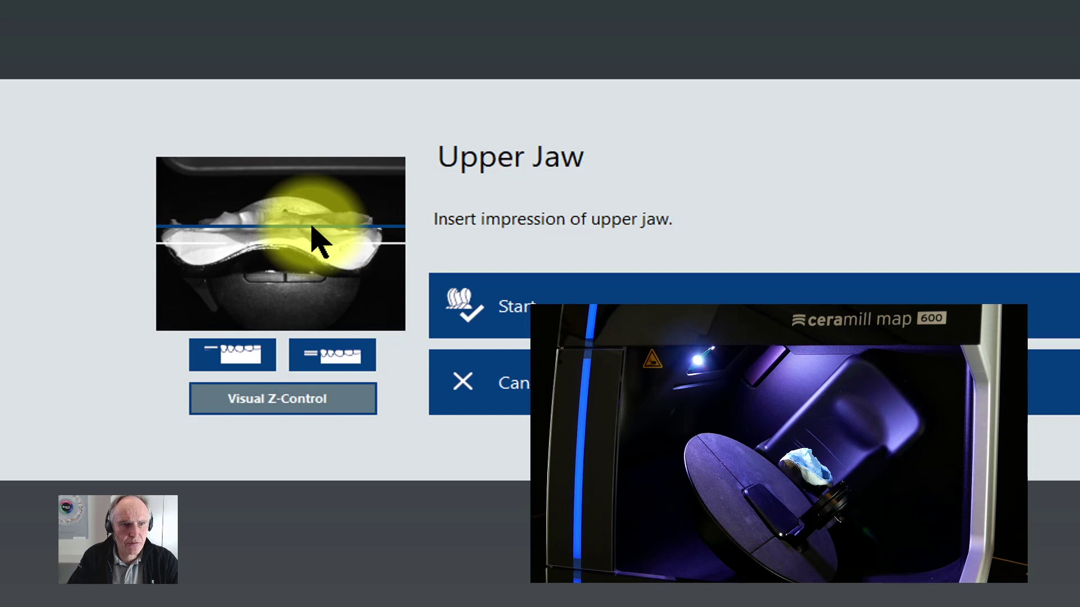
pyautogui.moveTo(313, 226); pyautogui.dragTo(319, 259)
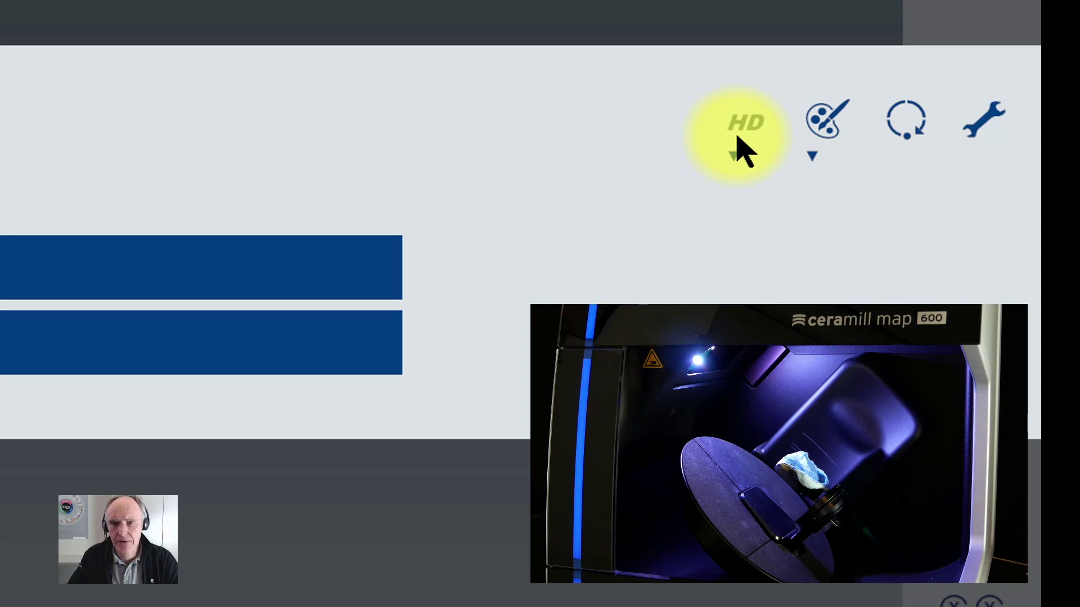
# Set the texture mode to Monochrom and scan the upper-jaw impression.
pyautogui.click(734, 143)
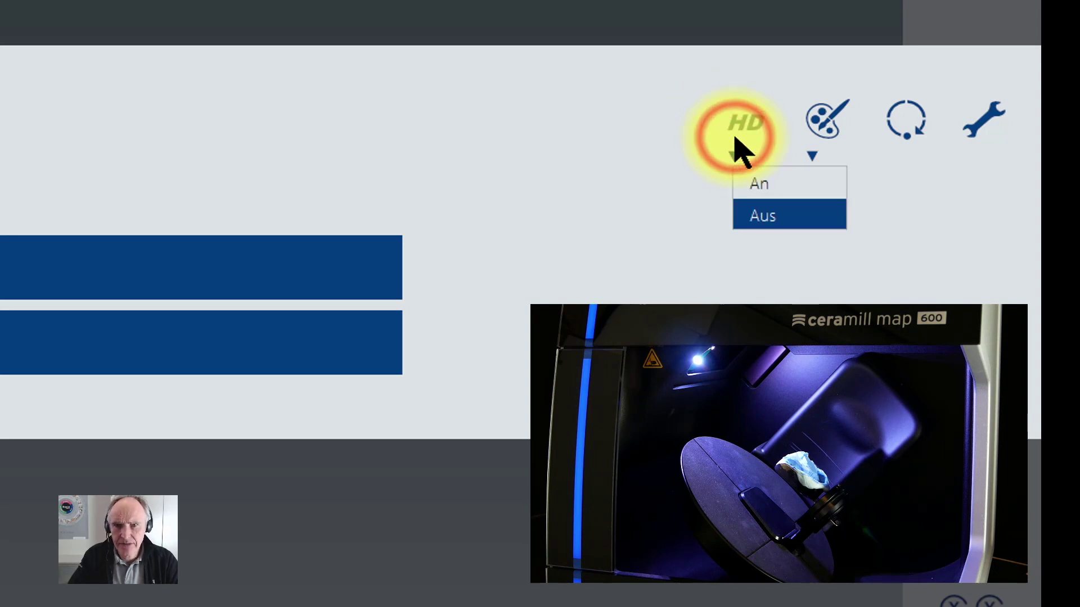
pyautogui.click(822, 129)
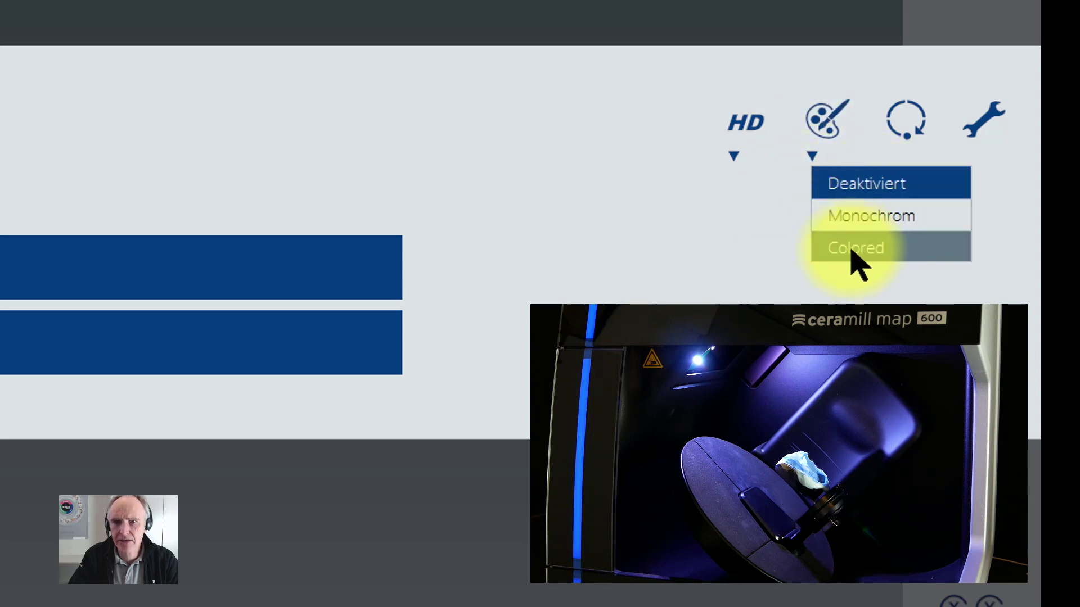
pyautogui.click(867, 224)
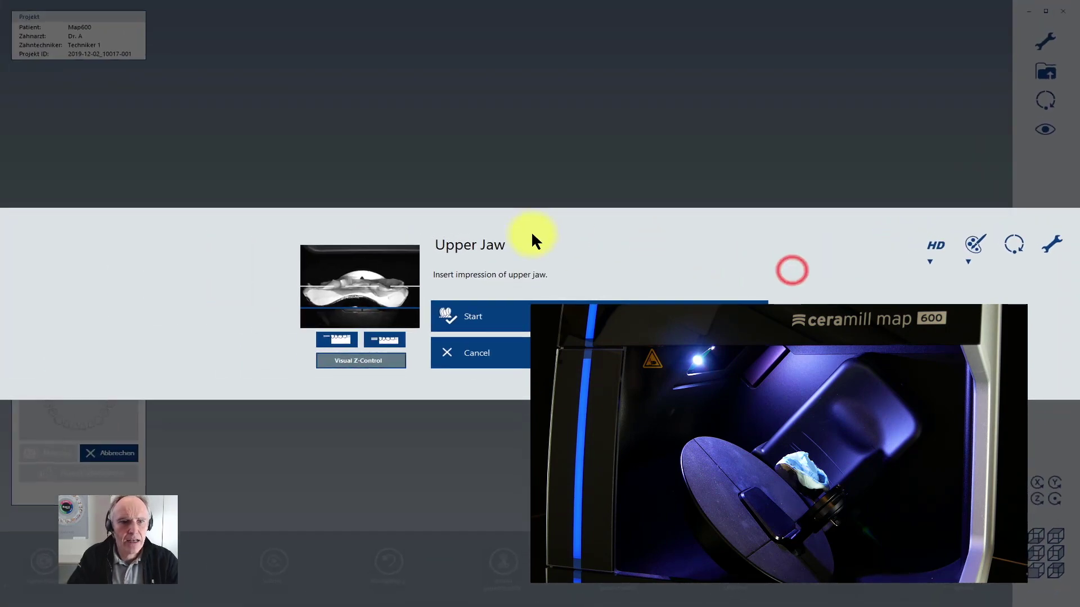
pyautogui.click(540, 312)
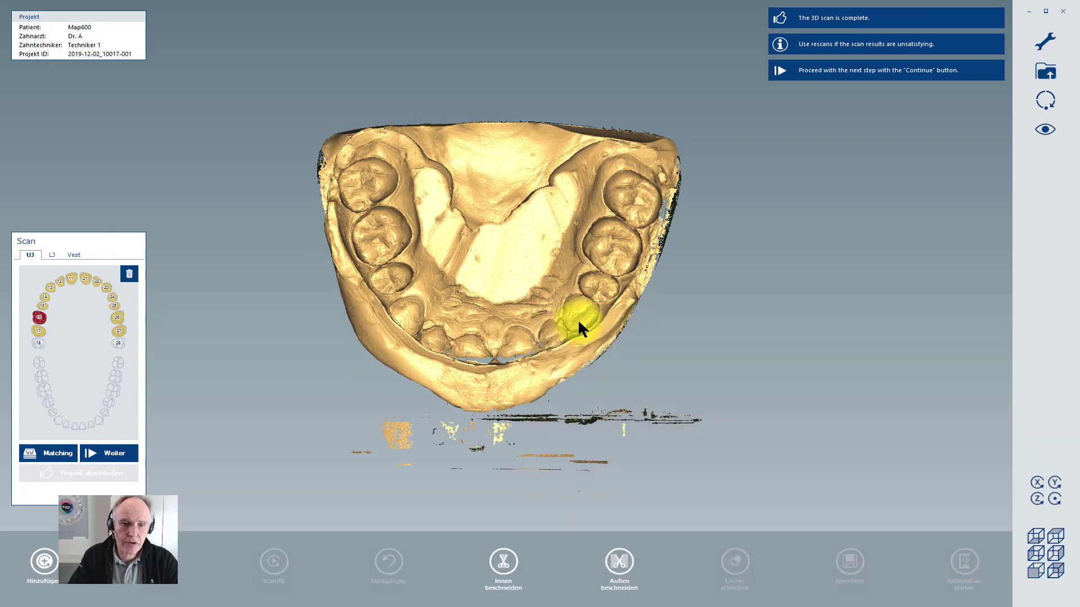
# Outline the upper-jaw arch with Außen beschneiden and cut away the palate and outside data.
pyautogui.click(619, 563)
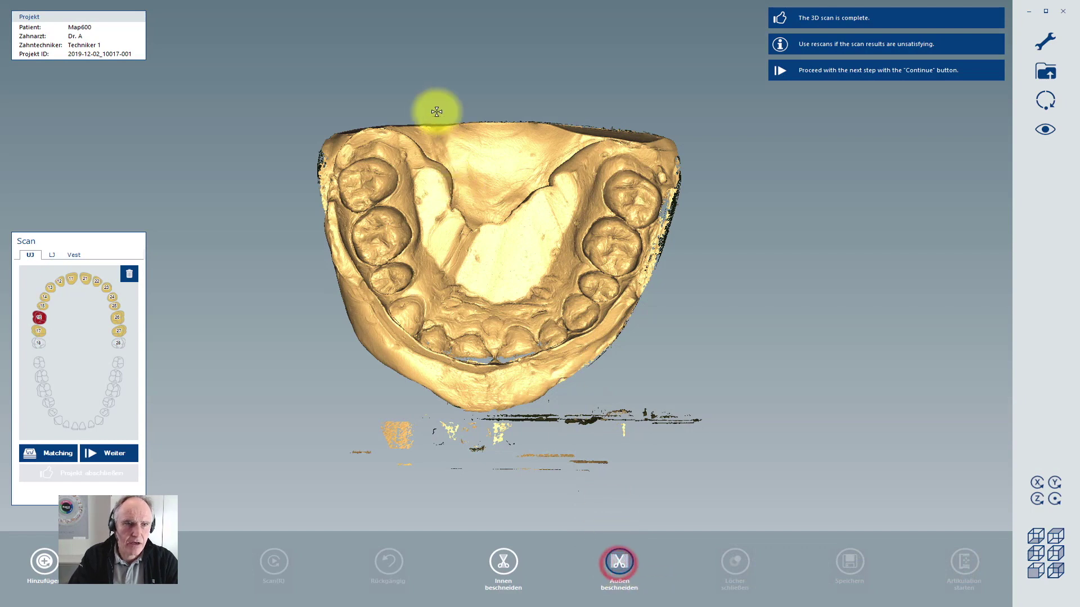
pyautogui.click(415, 110)
pyautogui.click(435, 235)
pyautogui.click(467, 284)
pyautogui.click(495, 295)
pyautogui.click(527, 273)
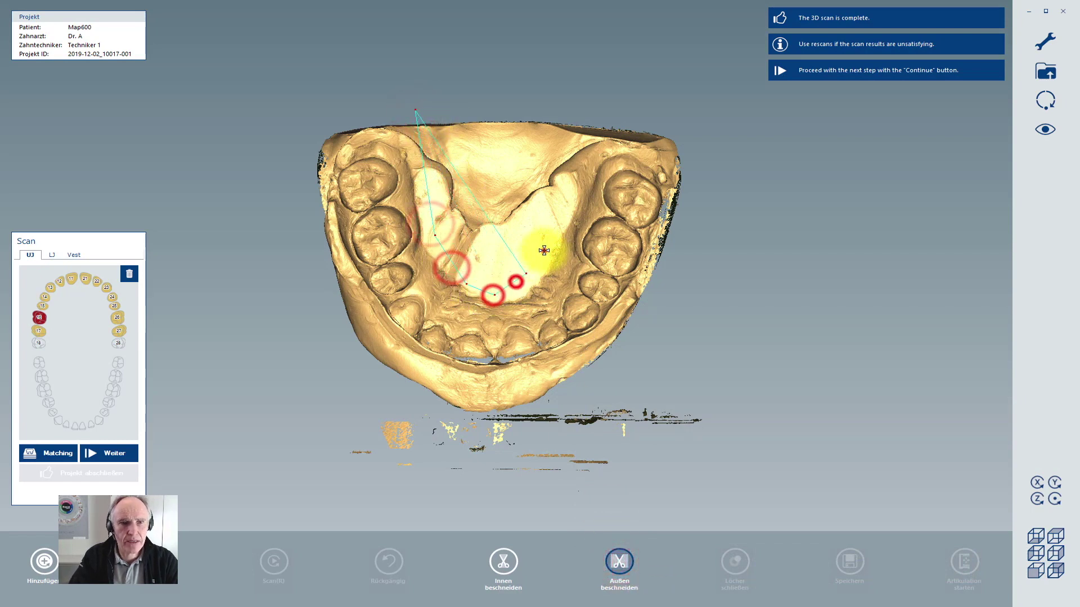
pyautogui.click(555, 236)
pyautogui.click(579, 194)
pyautogui.click(594, 138)
pyautogui.click(603, 117)
pyautogui.click(704, 126)
pyautogui.click(735, 147)
pyautogui.click(720, 219)
pyautogui.click(678, 288)
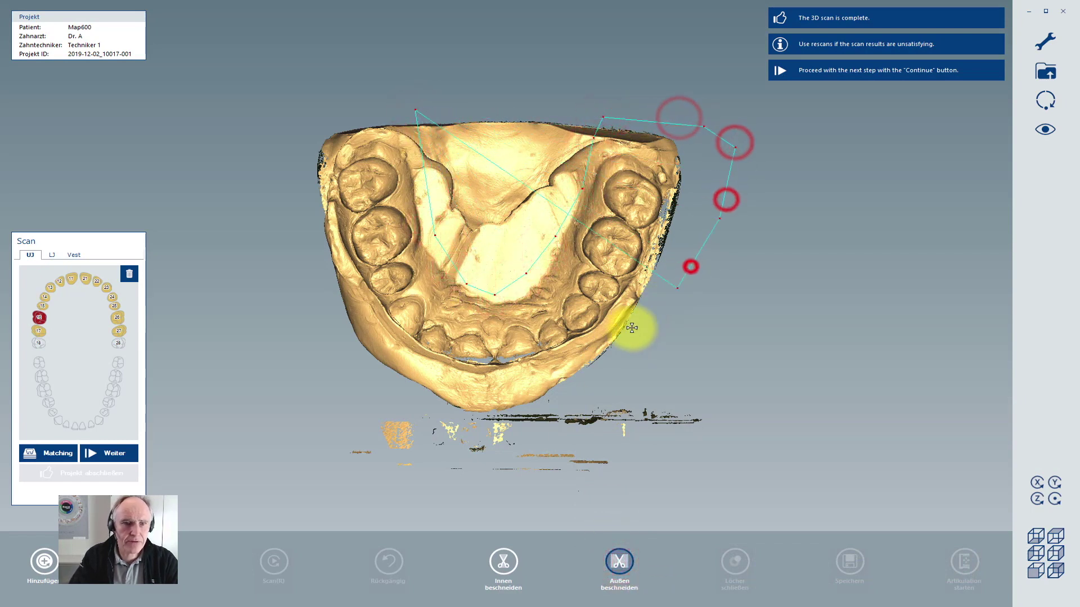
pyautogui.click(624, 326)
pyautogui.click(560, 384)
pyautogui.click(534, 386)
pyautogui.click(494, 388)
pyautogui.click(420, 377)
pyautogui.click(388, 359)
pyautogui.click(336, 298)
pyautogui.click(303, 232)
pyautogui.click(275, 143)
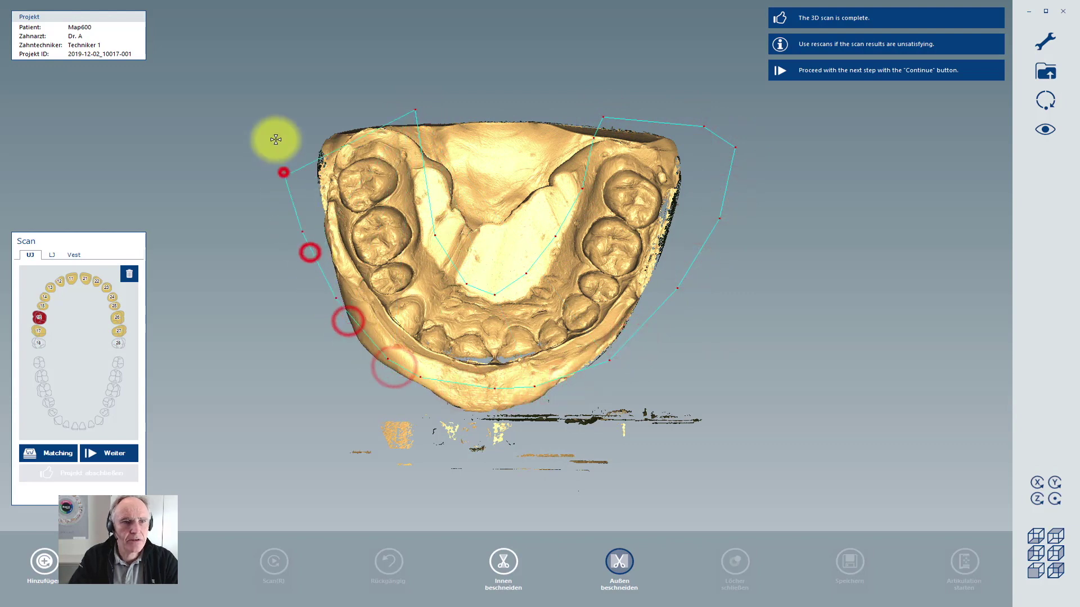
pyautogui.click(278, 112)
pyautogui.rightClick(277, 112)
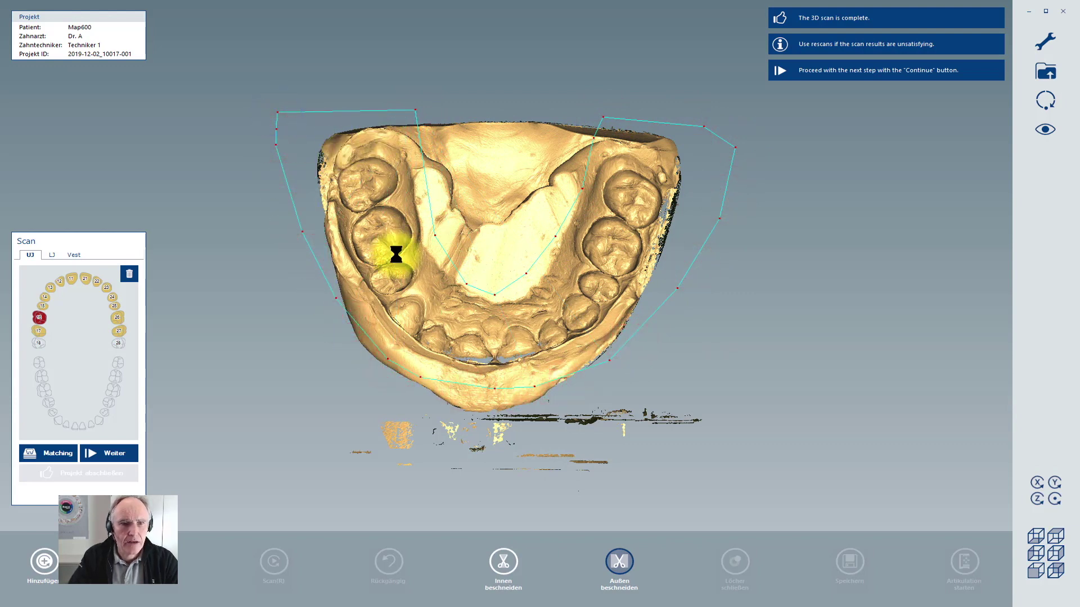
# From a frontal view, cut the stray fragments below the arch with Innen beschneiden, then save.
pyautogui.moveTo(511, 355); pyautogui.dragTo(523, 268, button='right')
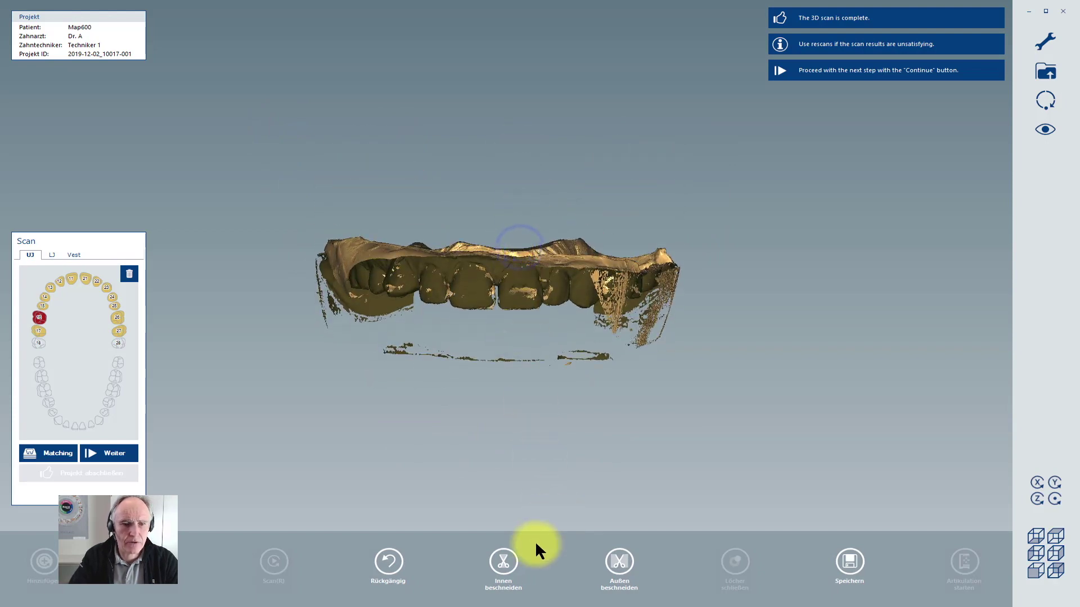
pyautogui.click(504, 562)
pyautogui.click(311, 270)
pyautogui.click(379, 332)
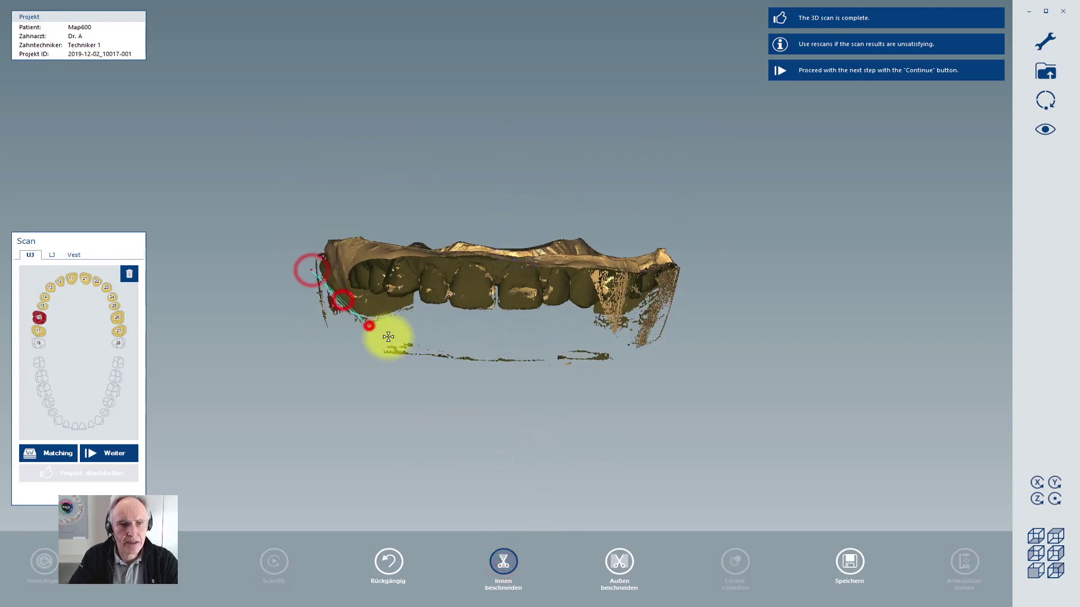
pyautogui.click(477, 346)
pyautogui.click(552, 348)
pyautogui.click(609, 340)
pyautogui.click(643, 319)
pyautogui.click(679, 275)
pyautogui.click(711, 272)
pyautogui.click(719, 298)
pyautogui.click(711, 354)
pyautogui.click(653, 409)
pyautogui.click(447, 429)
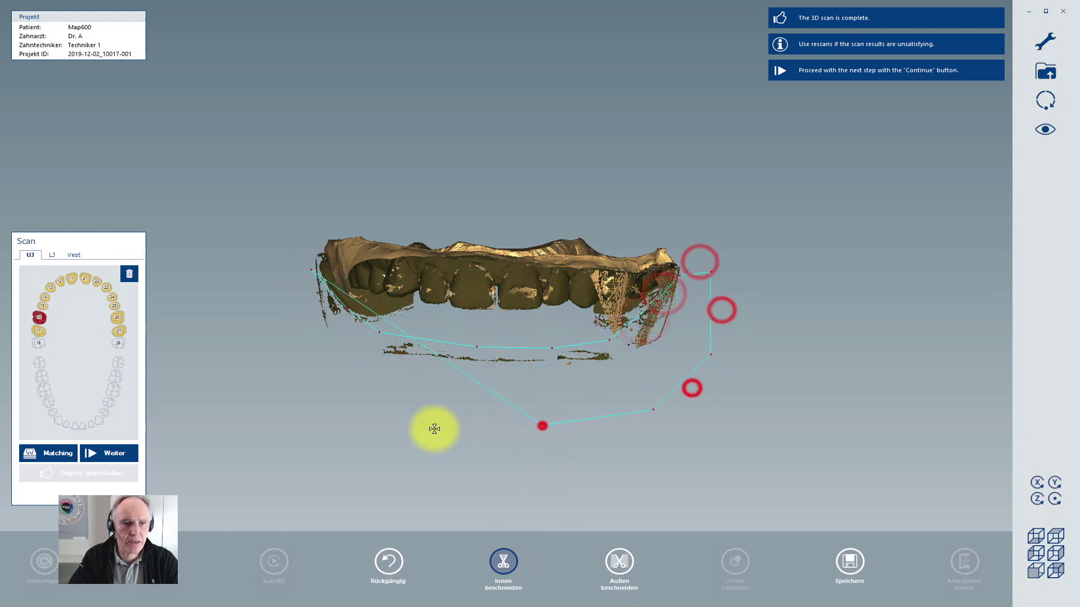
pyautogui.click(342, 415)
pyautogui.click(296, 390)
pyautogui.rightClick(296, 390)
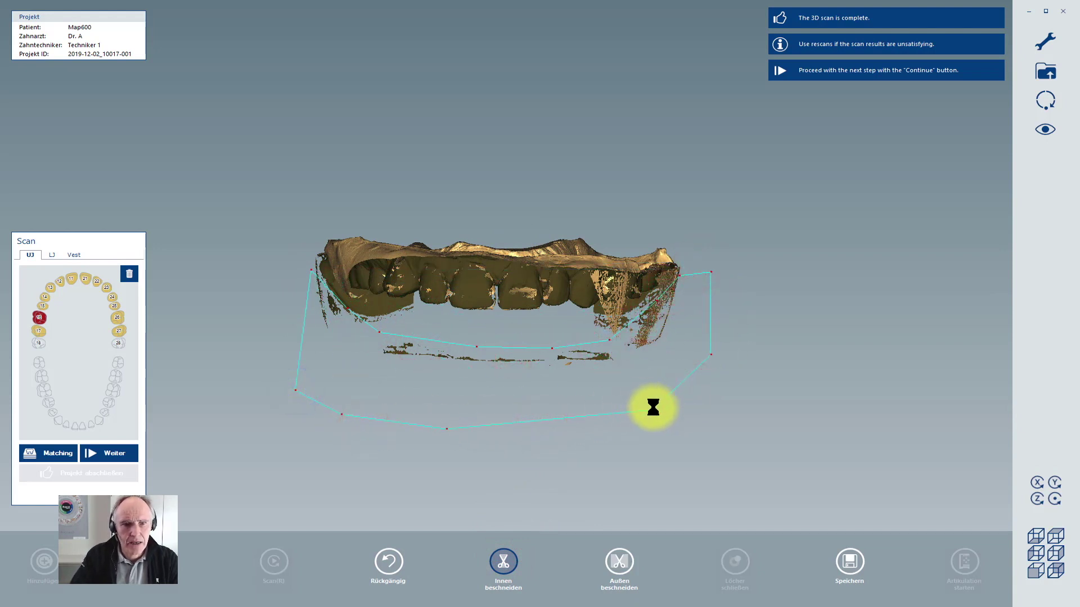
pyautogui.click(851, 565)
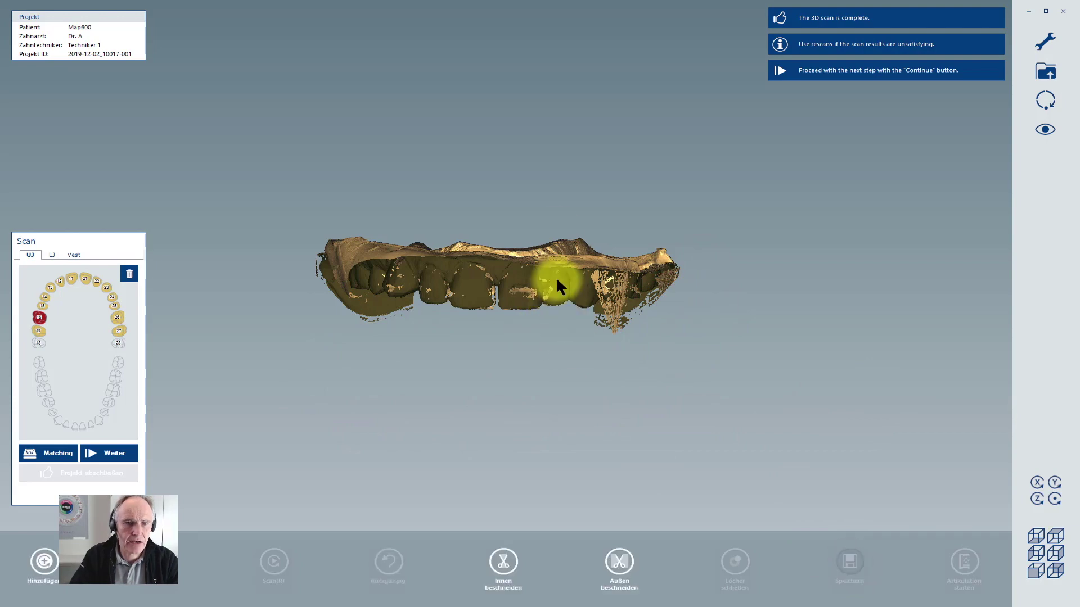
# Turn the trimmed model to occlusal view and advance to the Projekt abschließen step.
pyautogui.moveTo(557, 344); pyautogui.dragTo(500, 359)
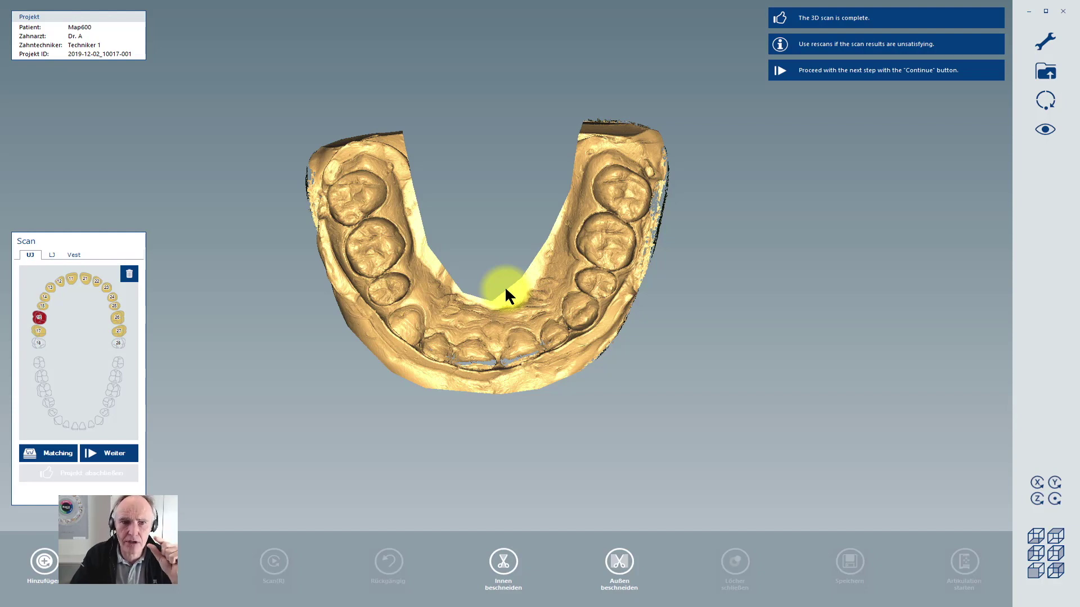
pyautogui.click(122, 453)
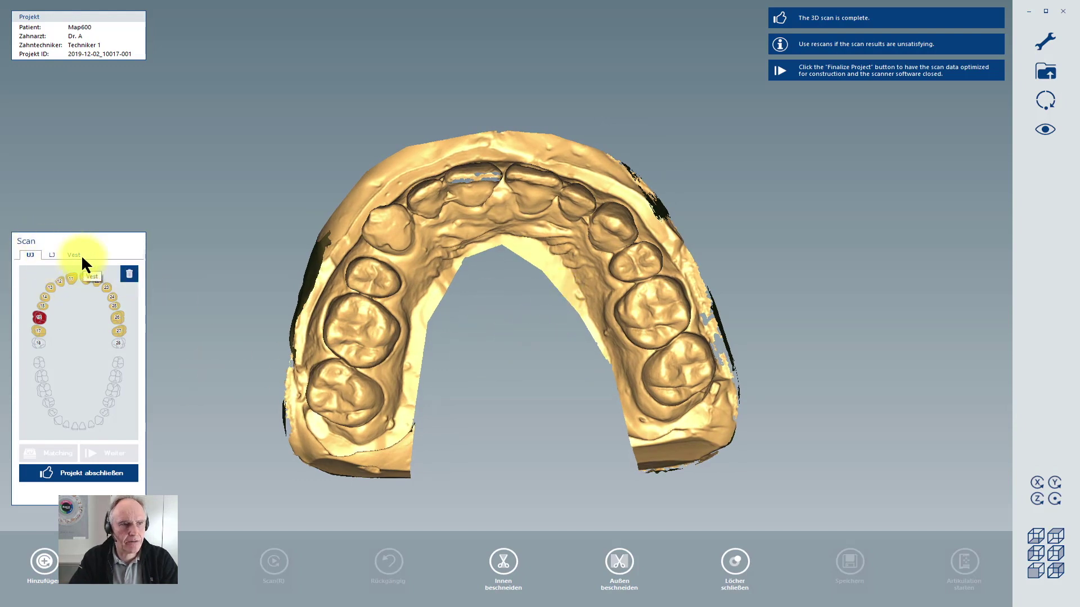
# Finalize the scan project and change tooth 16 to an Eggshell crown (Provisional).
pyautogui.click(85, 471)
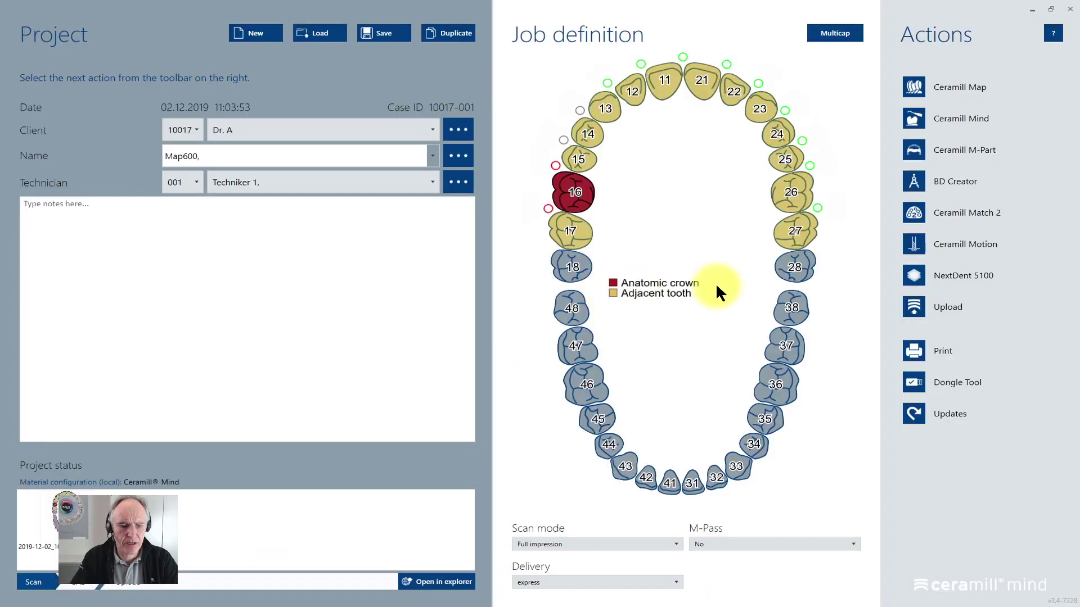
pyautogui.doubleClick(569, 191)
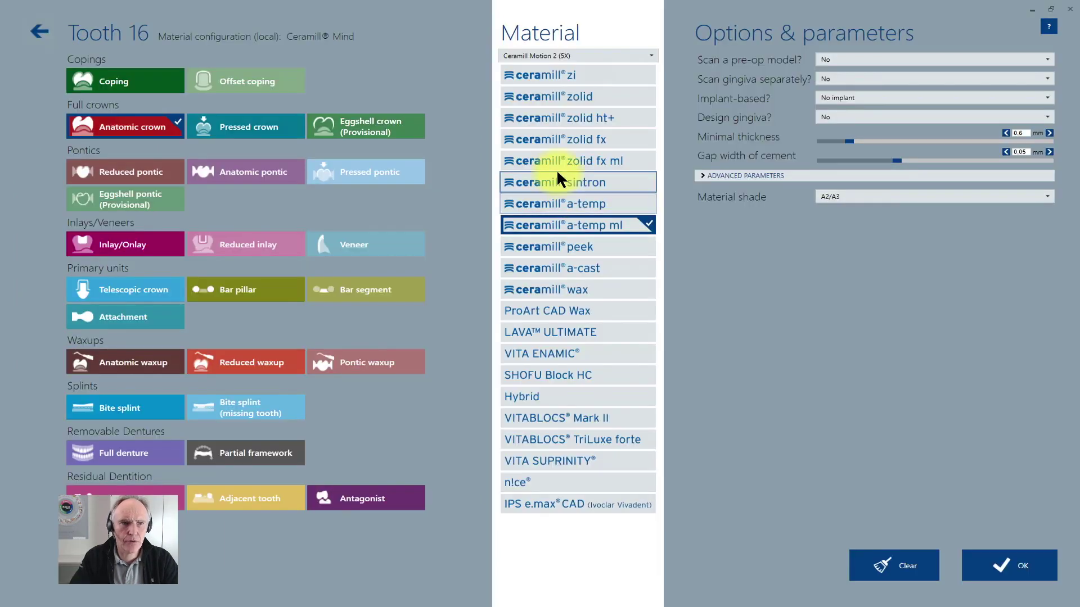
pyautogui.click(363, 124)
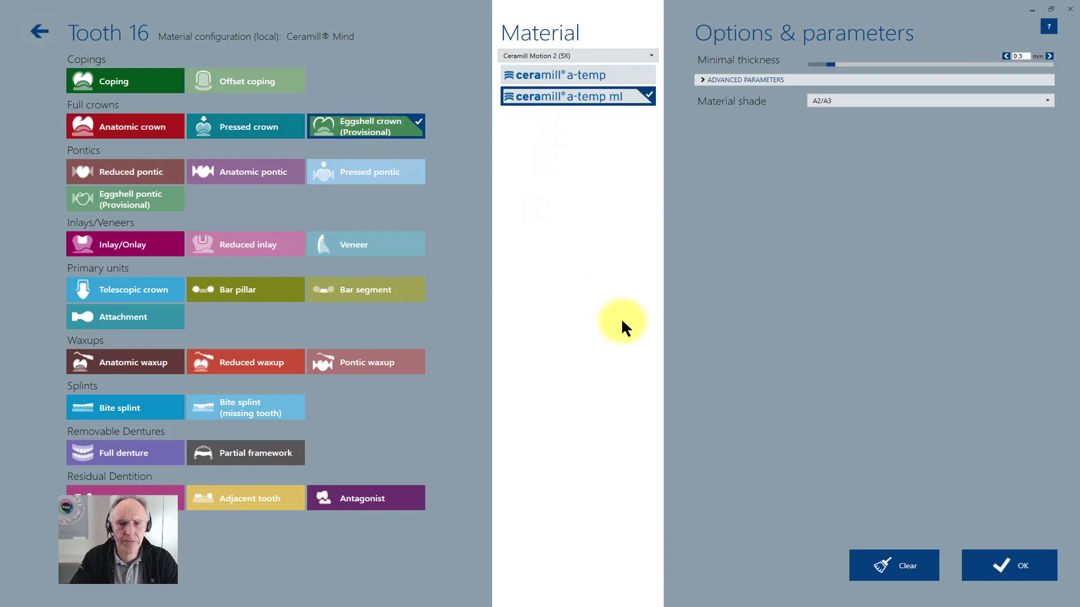
pyautogui.click(1014, 579)
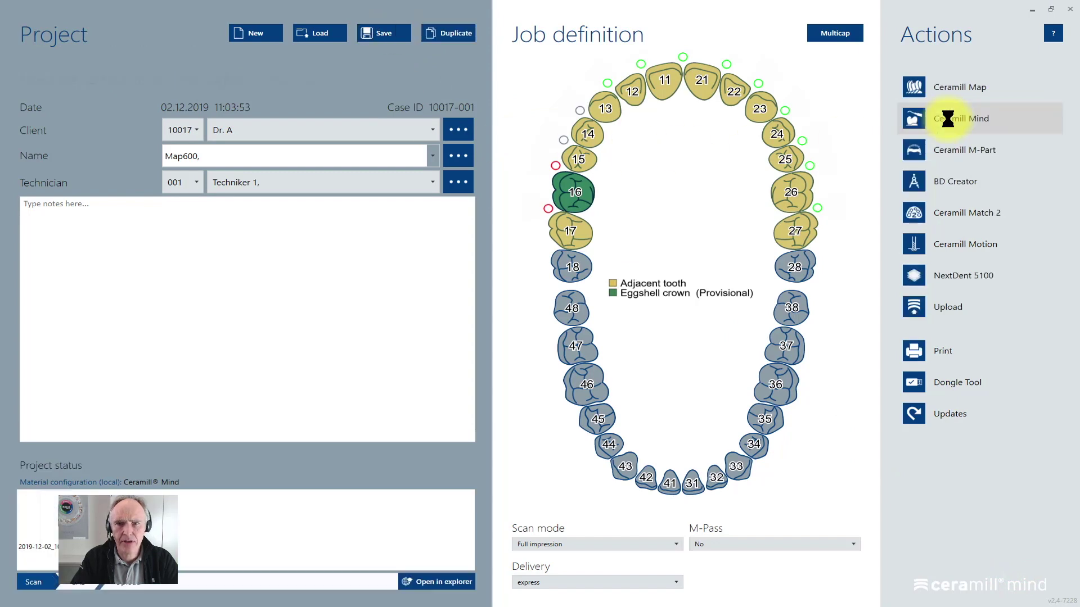
# Open the tooth 16 crown design in Ceramill Mind and select the molar to copy.
pyautogui.click(979, 117)
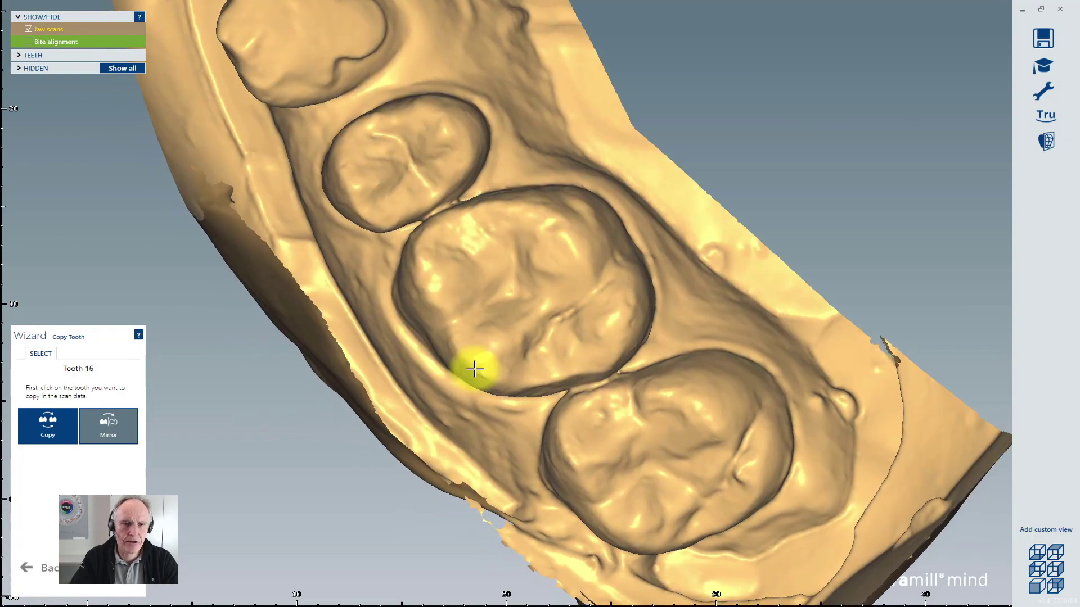
pyautogui.click(579, 338)
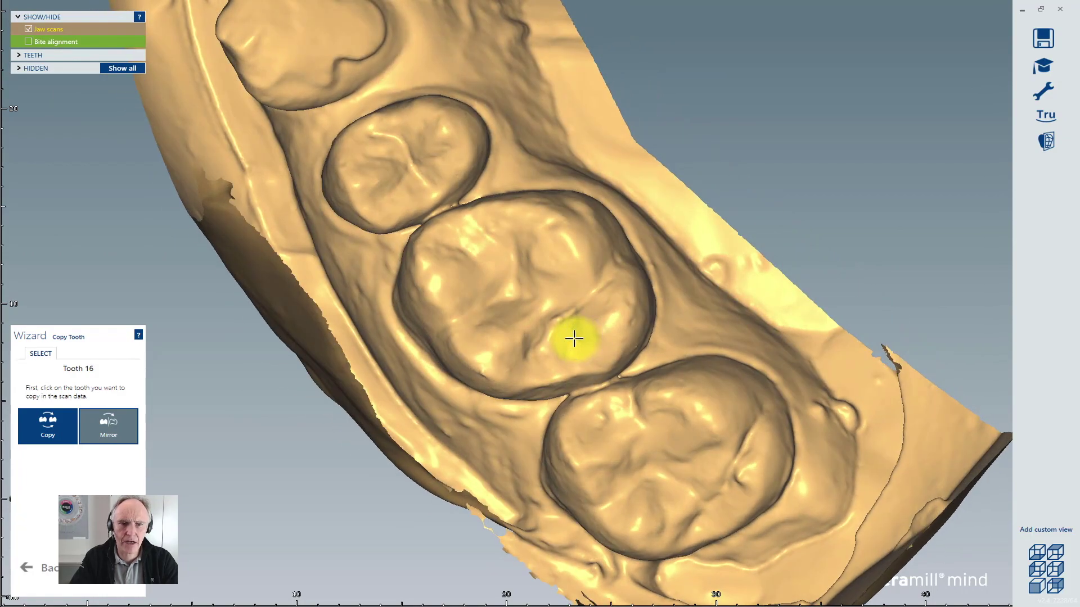